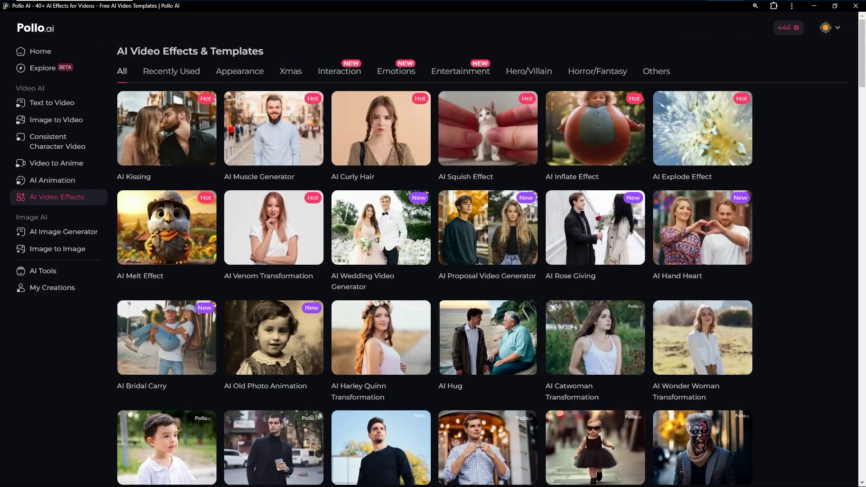
Find the AI Kissing effect in the gallery and start a video with it.
scroll(48, 201, "down", 20)
scroll(433, 271, "down", 3)
scroll(434, 271, "up", 20)
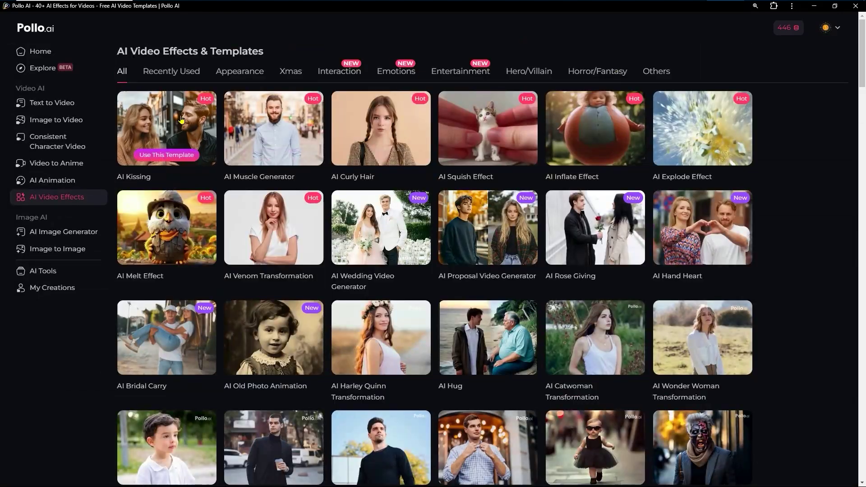
left_click(167, 154)
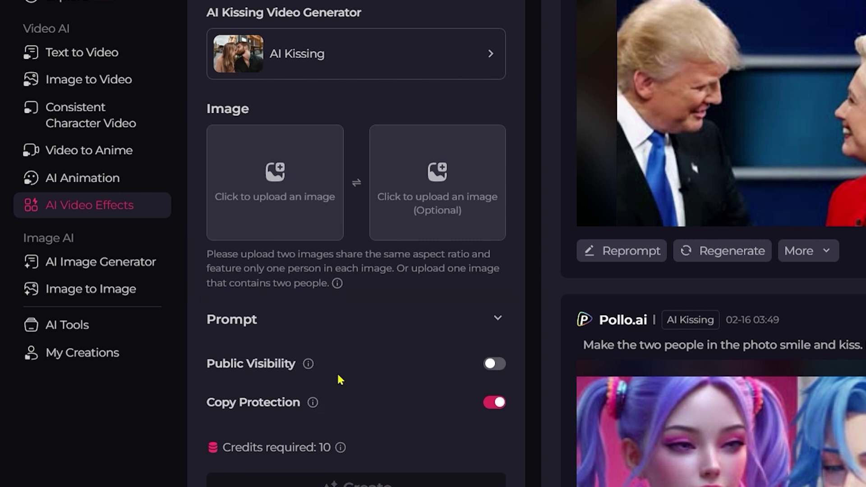
Preview the AI Kissing prompt, then load the pink-haired girl and blue-haired man photos.
mouse_move(340, 288)
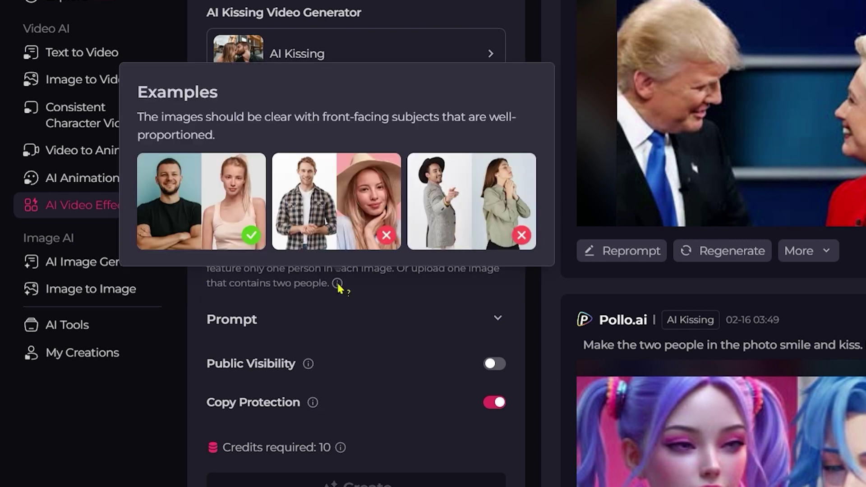
left_click(499, 319)
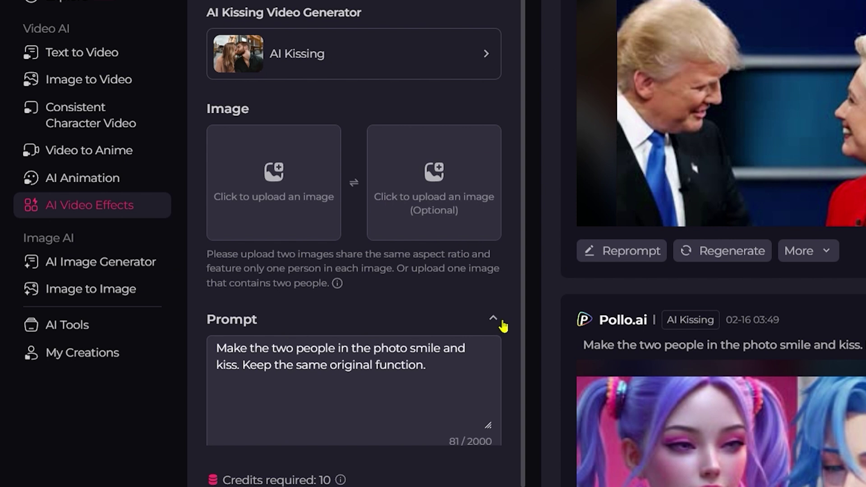
left_click(498, 322)
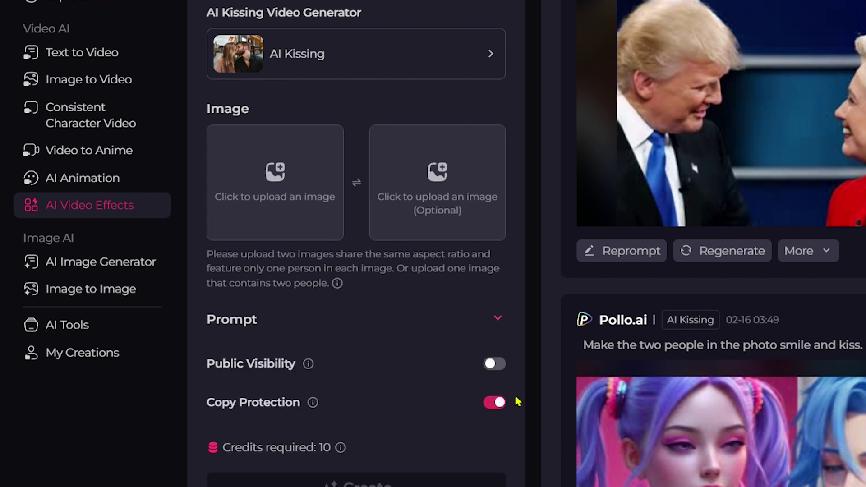
mouse_move(309, 367)
mouse_move(315, 408)
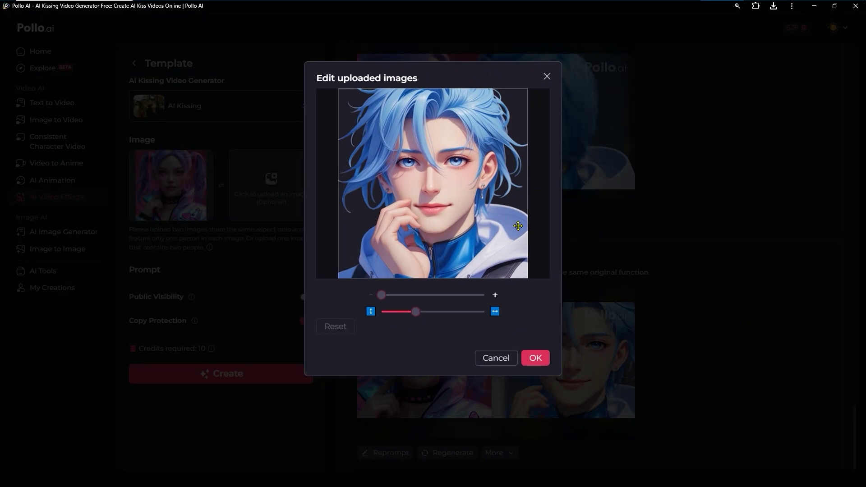
Confirm and enlarge the blue-haired man's crop, generate the kissing video, and watch it full screen.
left_click(534, 359)
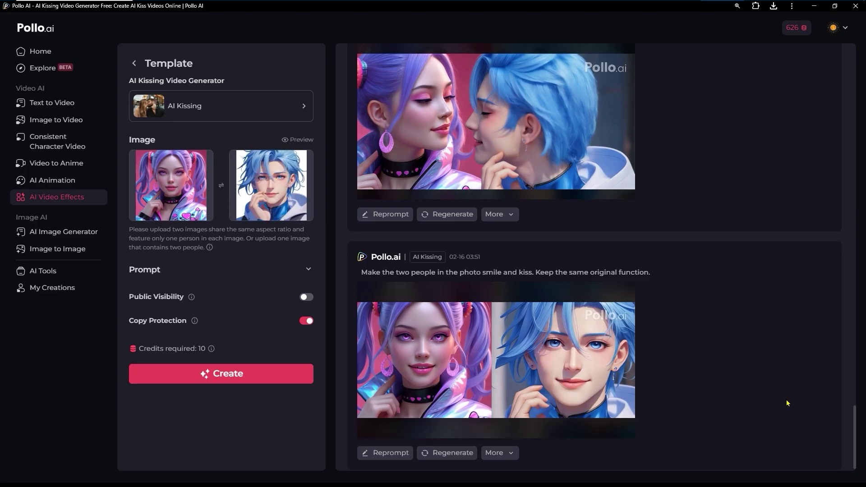
left_click(276, 378)
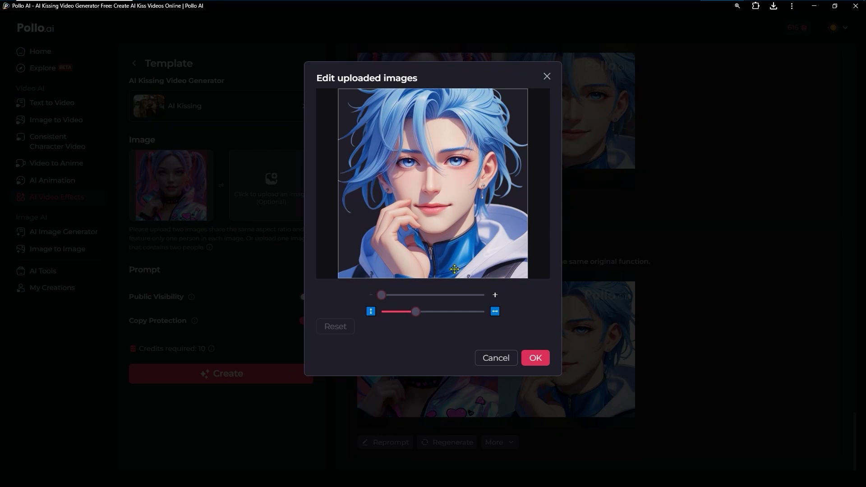
left_click_drag(382, 296, 413, 316)
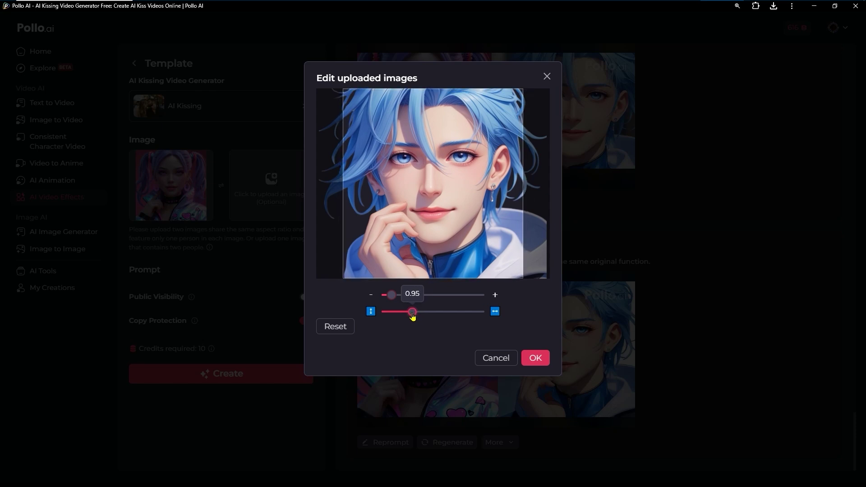
left_click(536, 358)
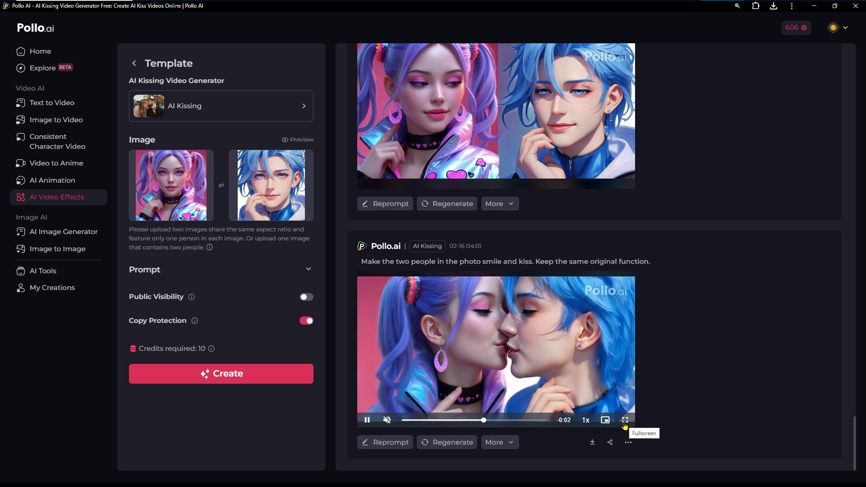
left_click(626, 420)
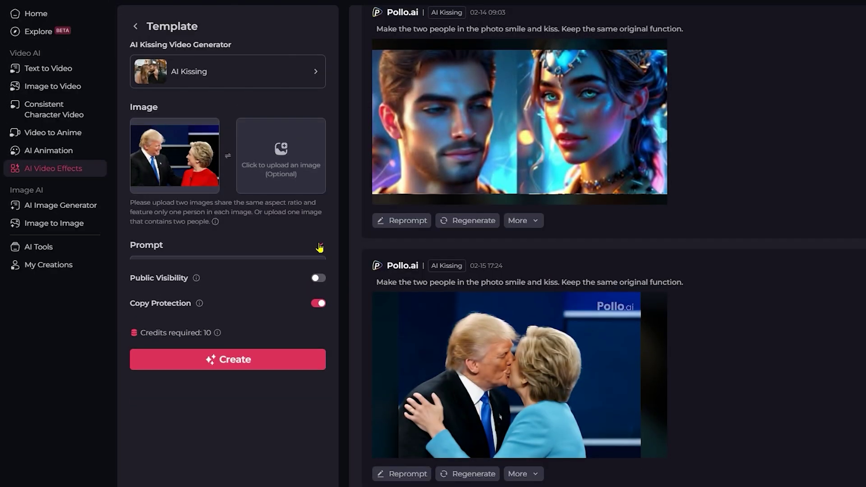
Append 'Many flowers on background' to the prompt and generate a kissing video from the debate photo.
left_click(320, 245)
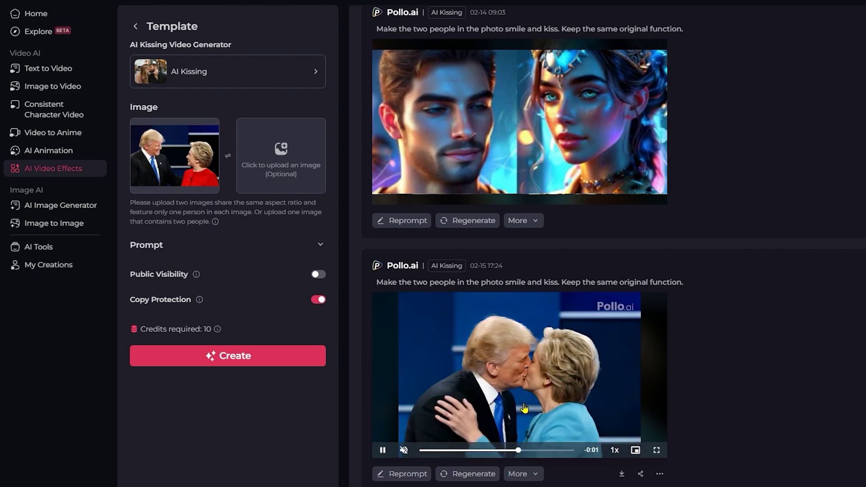
type("rs")
left_click(228, 433)
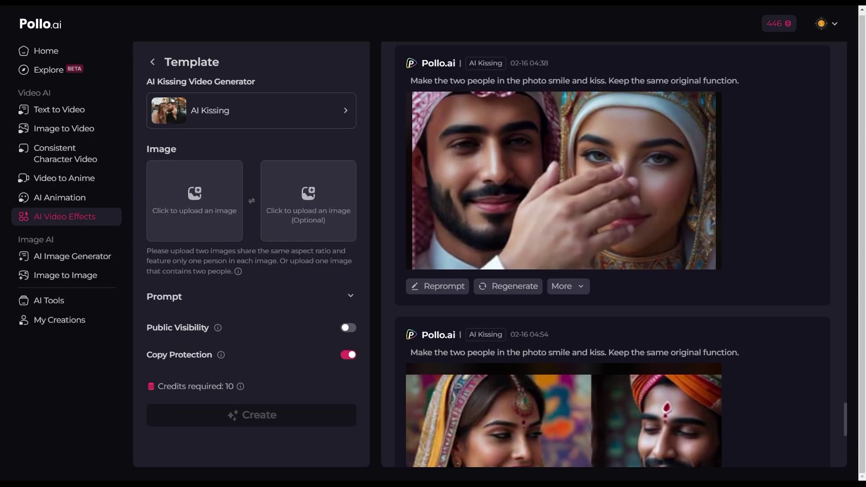
Open the blonde couple's kissing video details from its More menu.
scroll(612, 253, "down", 8)
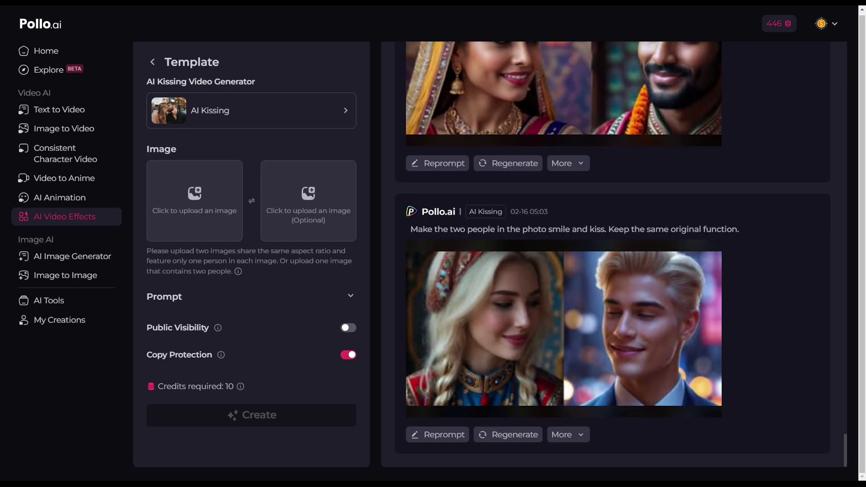
left_click(584, 440)
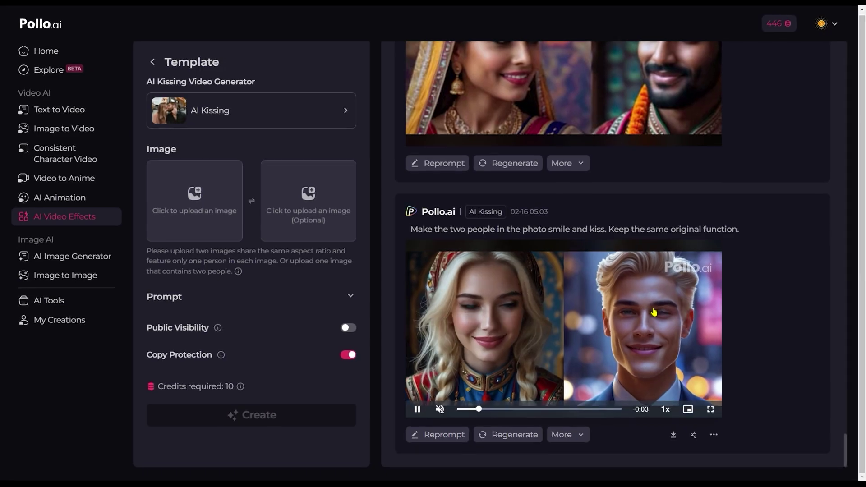
left_click(654, 312)
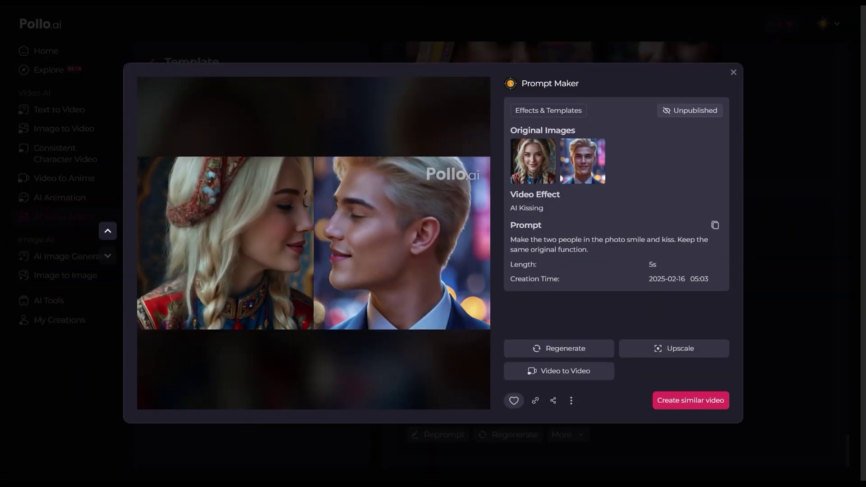
Send the blonde couple's video to the upscaler with the scale set to 4K.
left_click(751, 364)
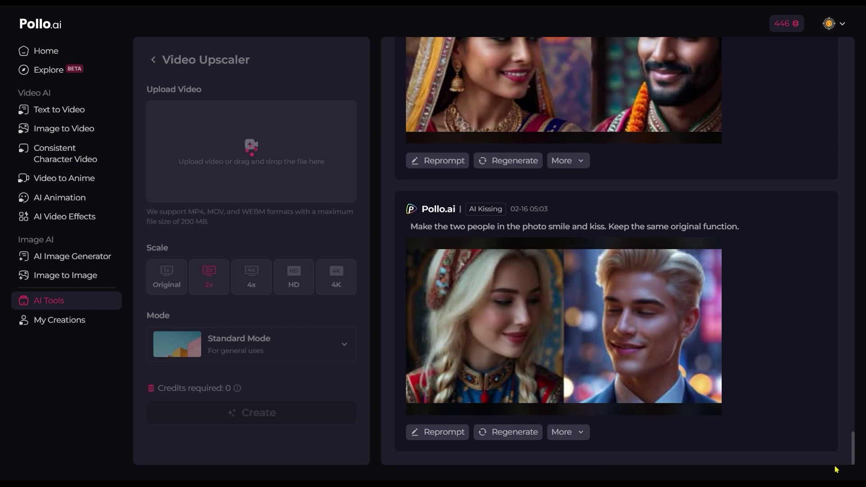
left_click(251, 282)
left_click(293, 285)
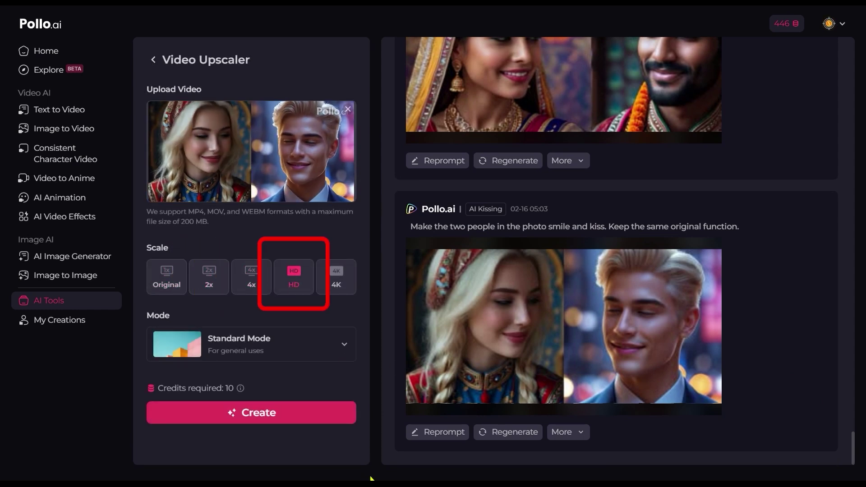
left_click(336, 282)
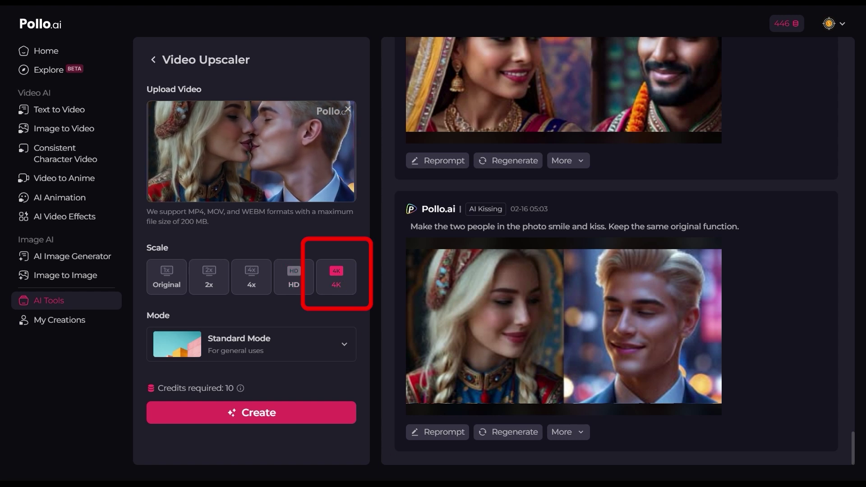
left_click(347, 347)
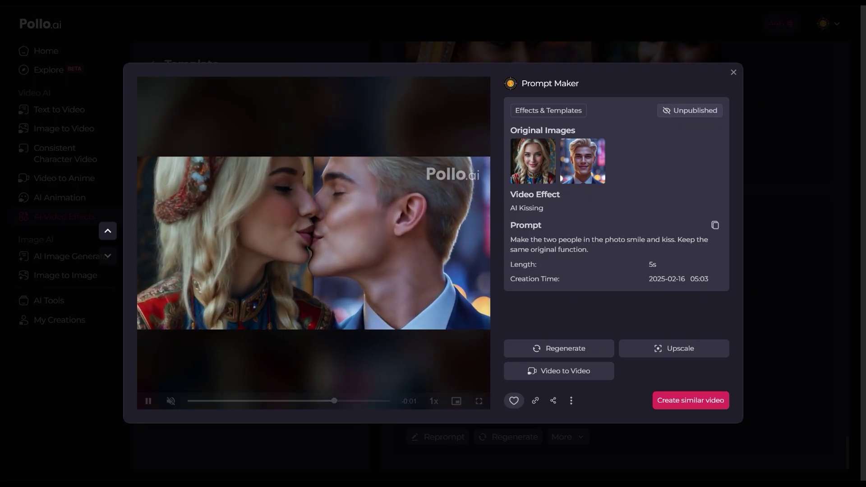
Restyle the couple's video in Cute Anime, leaving Custom Background switched off.
left_click(569, 378)
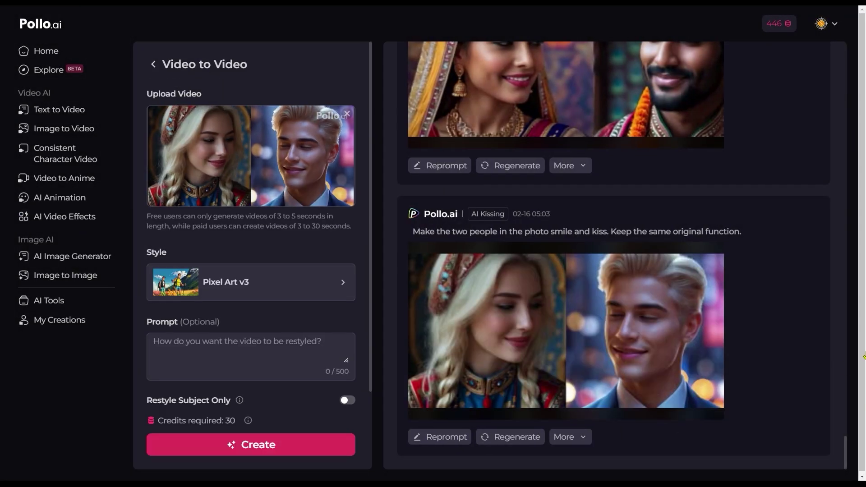
left_click(335, 289)
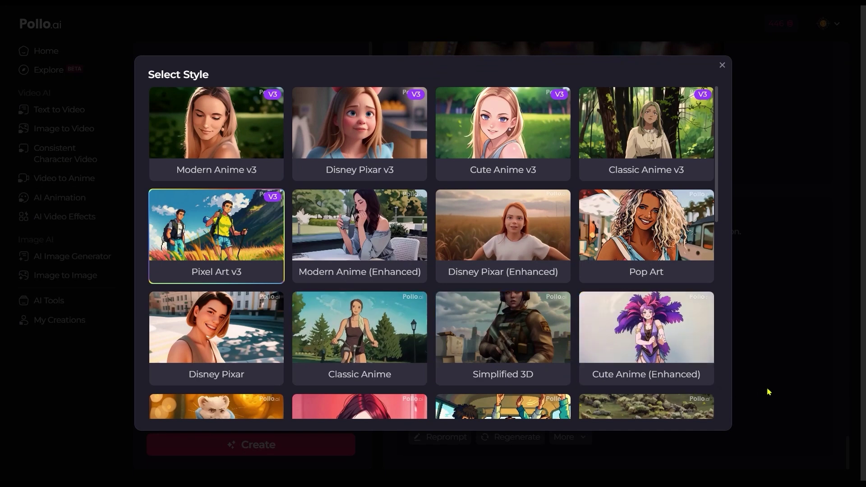
scroll(715, 384, "down", 2)
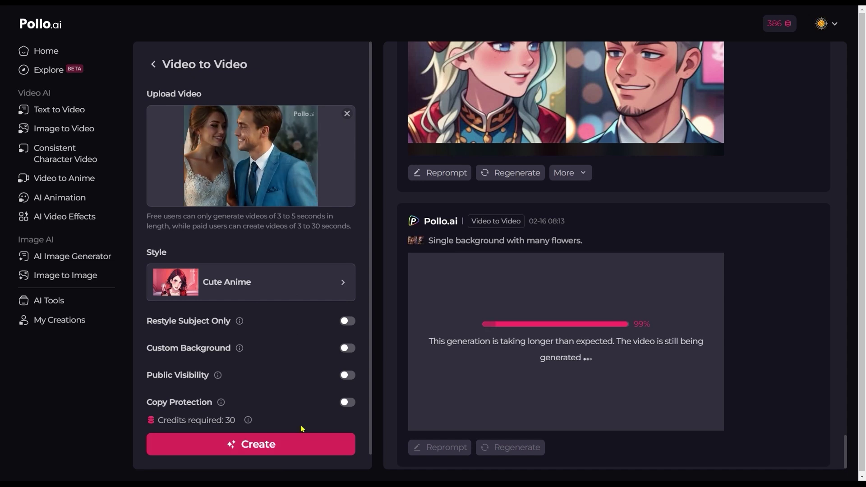
left_click(348, 348)
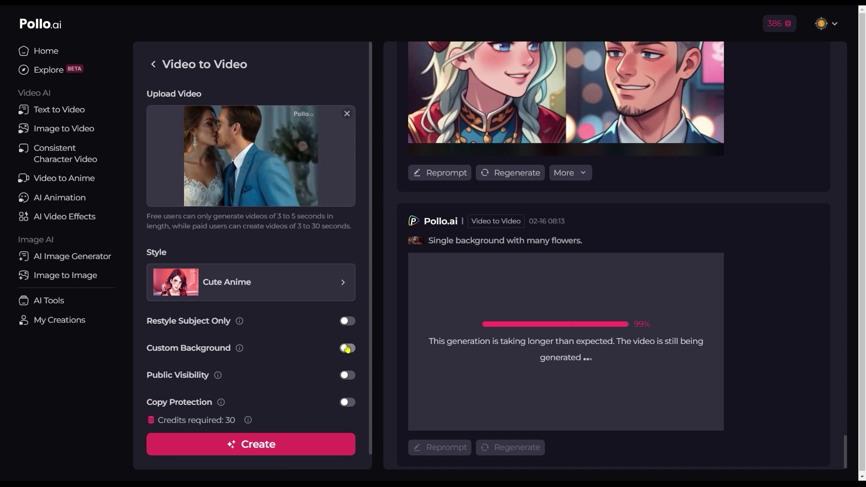
left_click(348, 348)
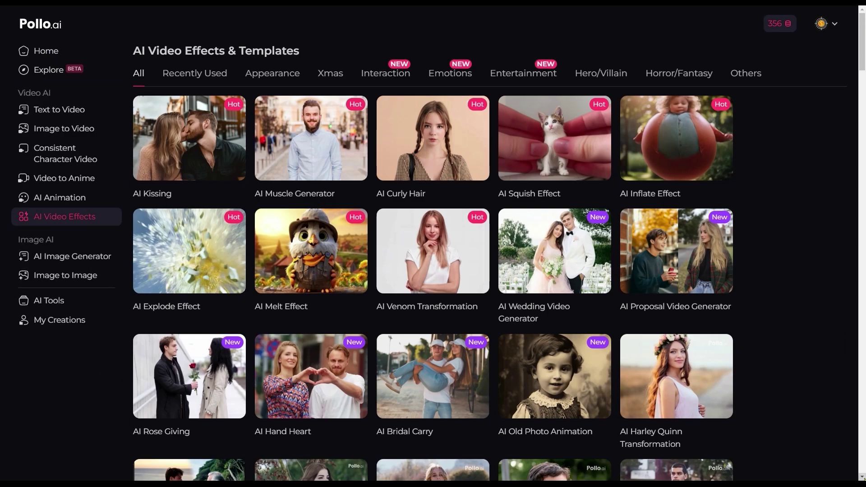
Zoom the effects gallery in and browse the first rows of template cards.
key("ctrl+plus")
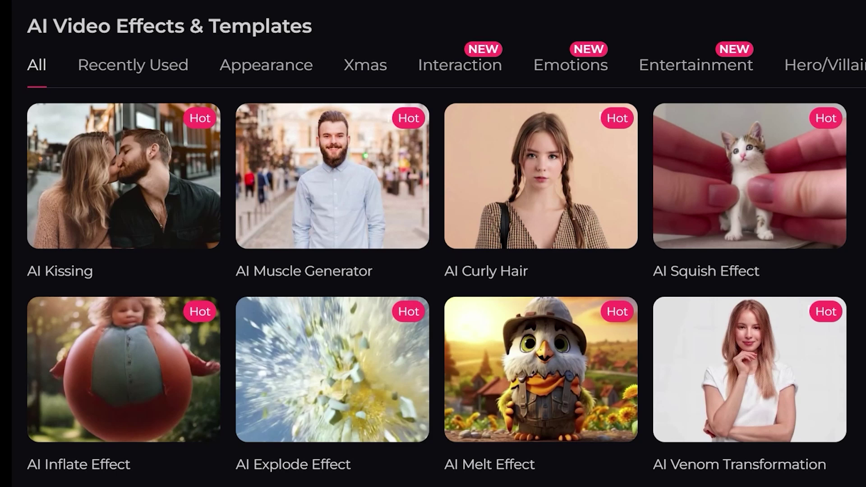
mouse_move(130, 215)
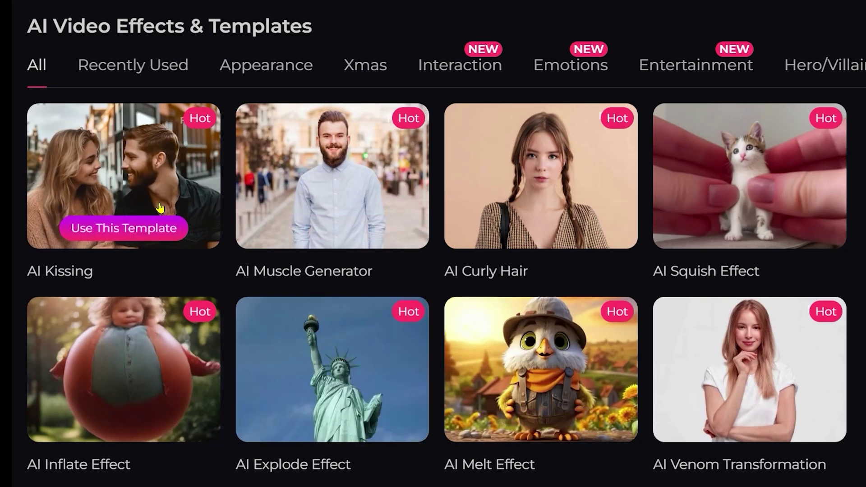
mouse_move(467, 203)
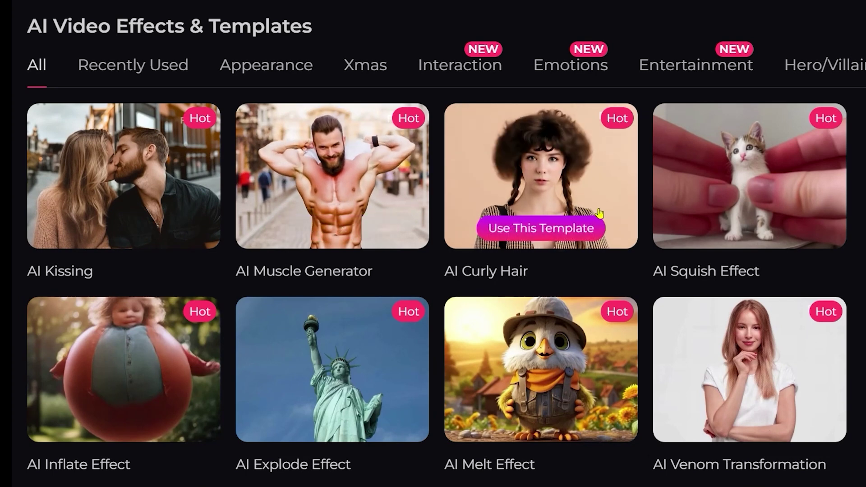
mouse_move(599, 412)
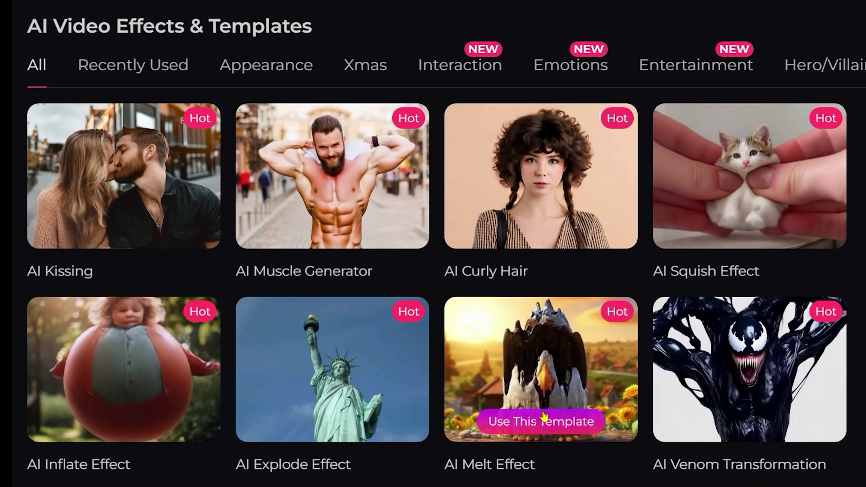
scroll(170, 420, "down", 4)
scroll(170, 420, "down", 3)
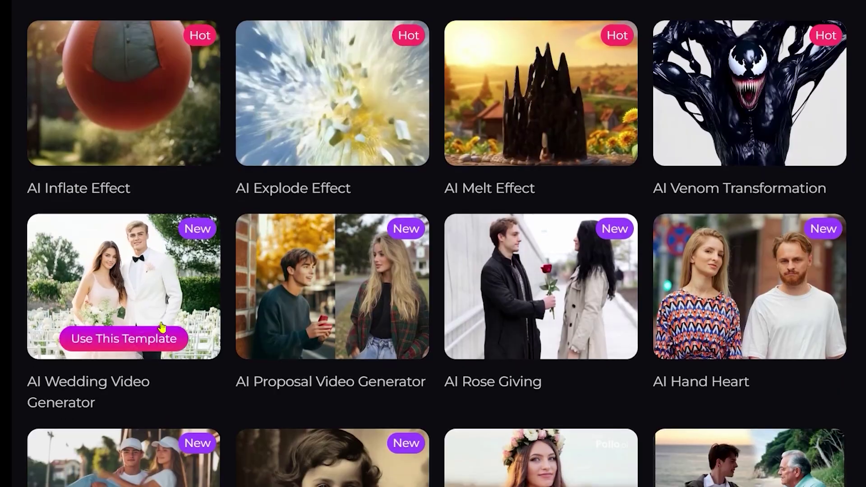
mouse_move(384, 336)
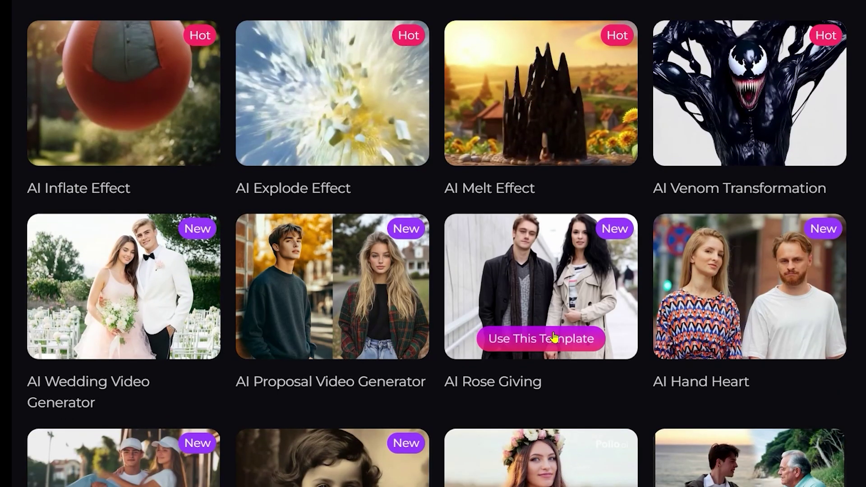
mouse_move(760, 338)
Scroll through the remaining template cards to the end of the gallery.
scroll(760, 338, "down", 4)
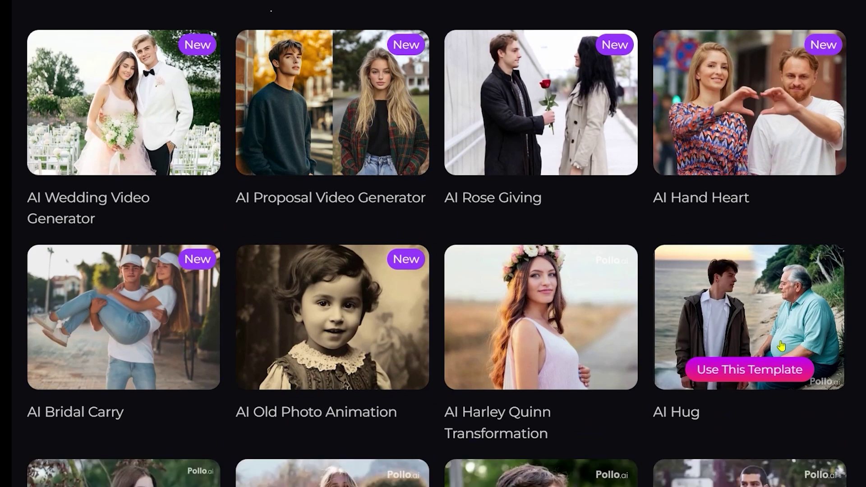
mouse_move(139, 333)
scroll(138, 333, "down", 4)
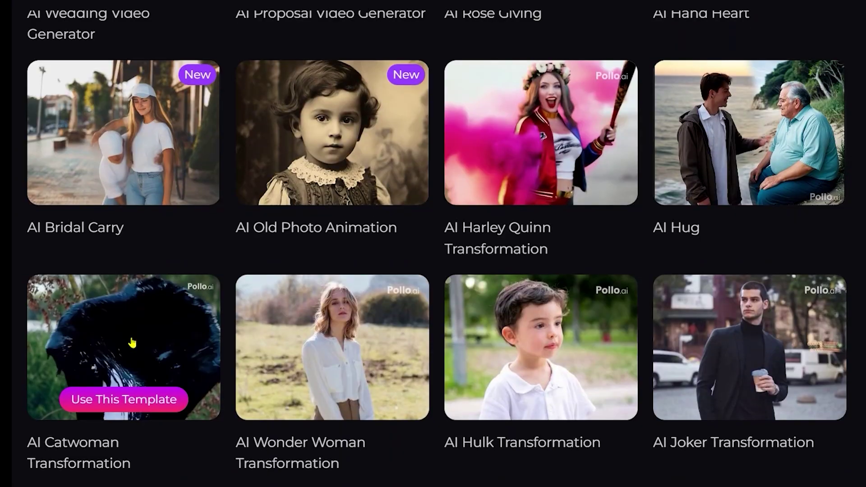
scroll(742, 347, "down", 5)
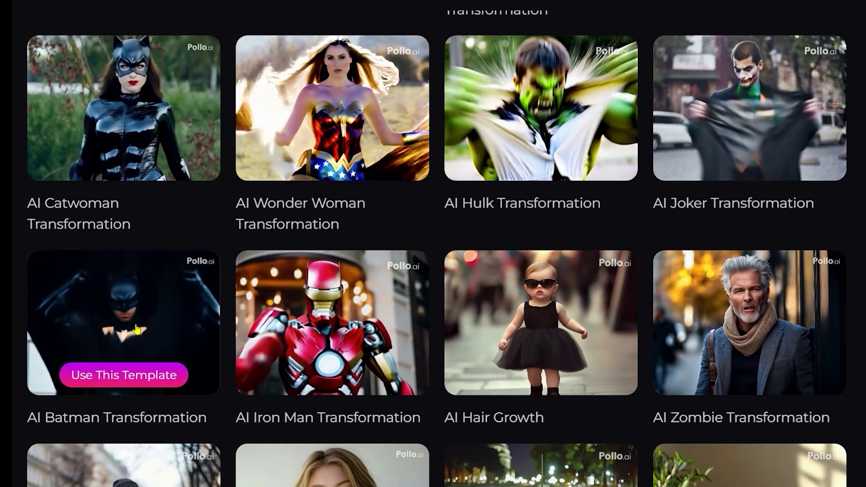
scroll(144, 330, "down", 4)
mouse_move(200, 351)
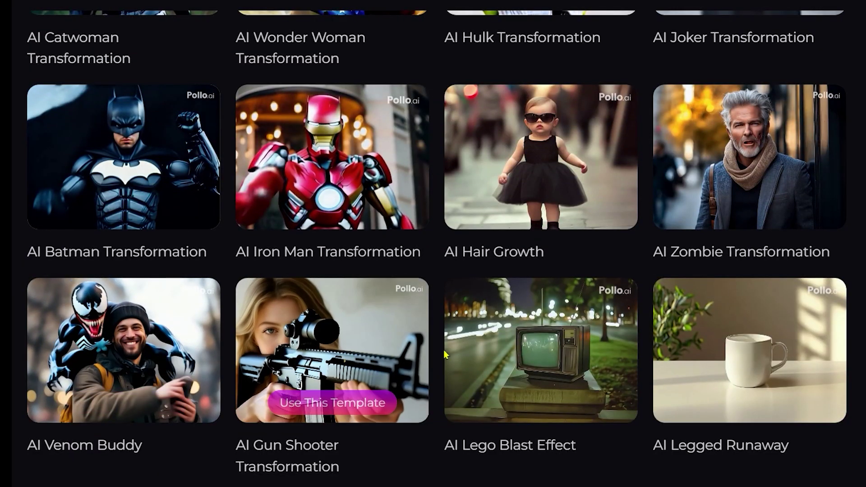
scroll(764, 380, "down", 3)
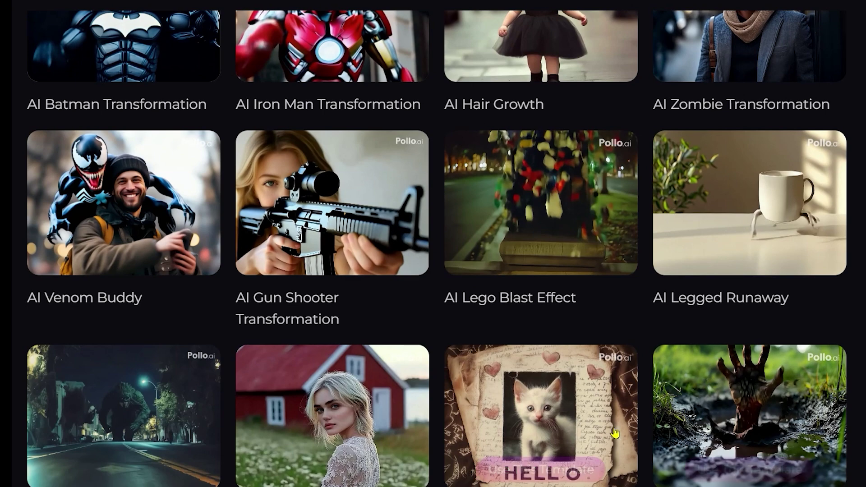
scroll(123, 436, "down", 4)
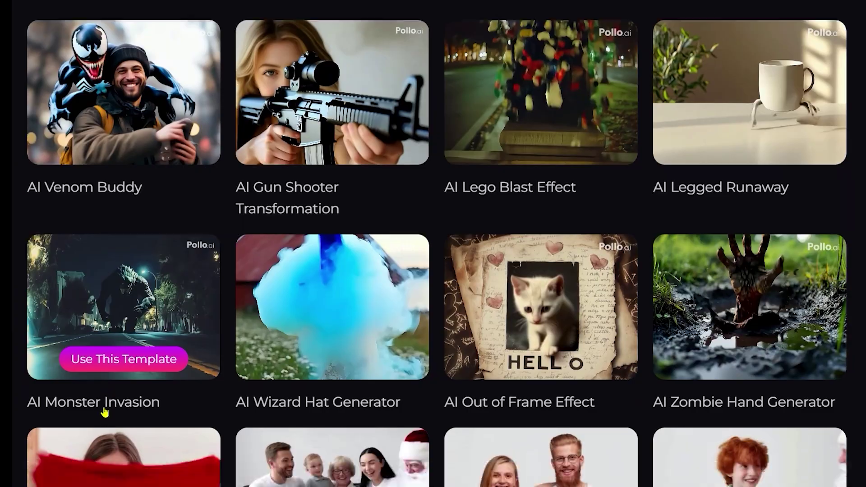
scroll(550, 450, "down", 3)
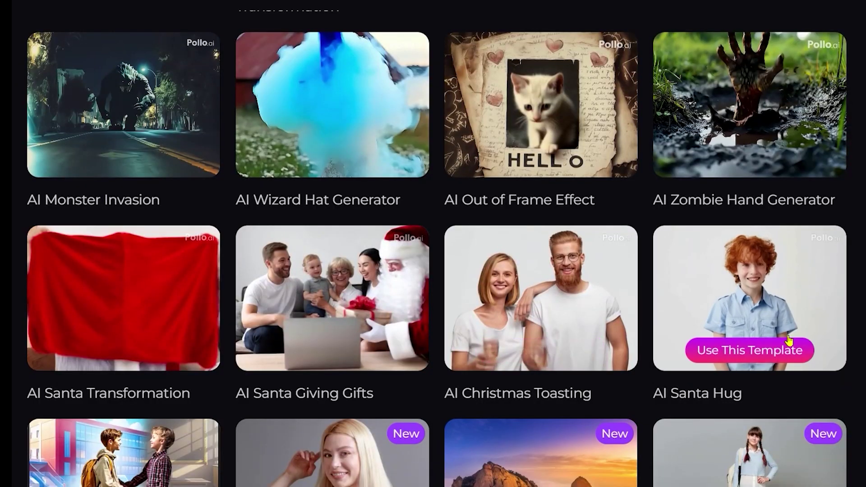
scroll(811, 349, "down", 4)
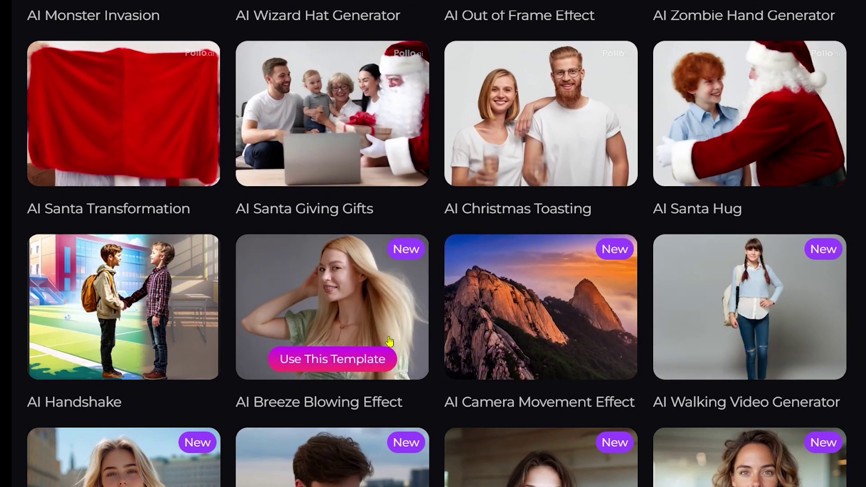
scroll(124, 316, "down", 4)
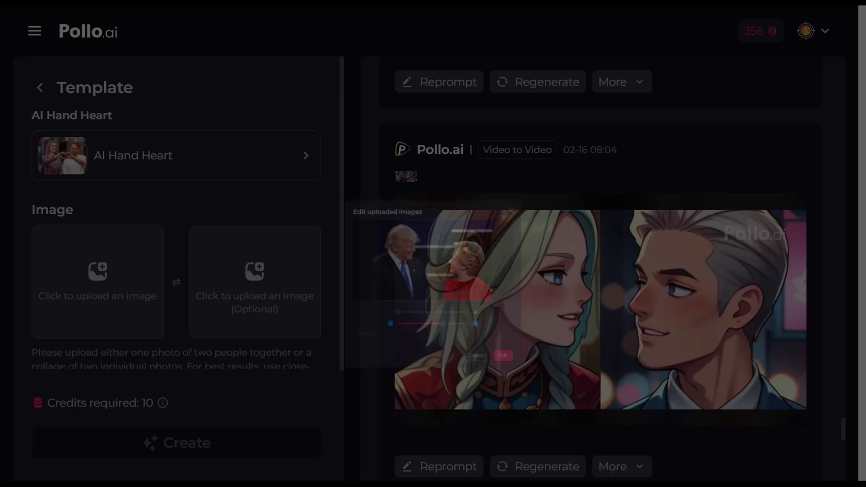
Upload the two-person photo to AI Hand Heart and confirm it for generation.
left_click_drag(397, 271, 657, 361)
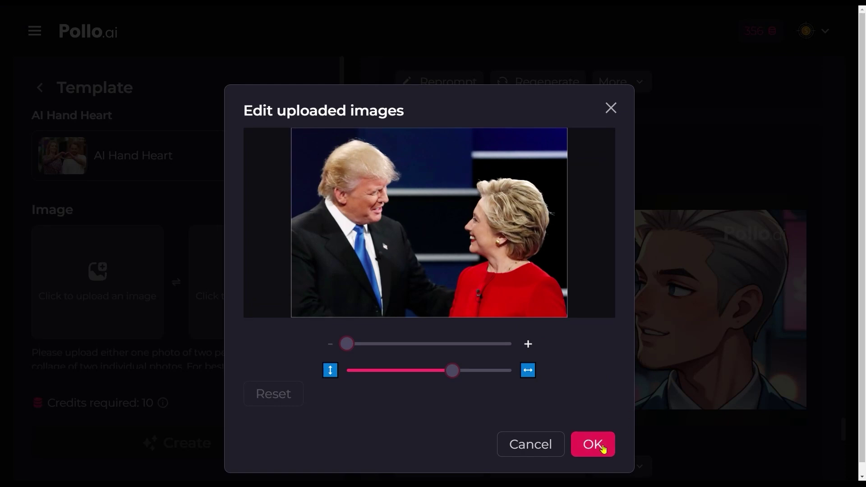
left_click(593, 445)
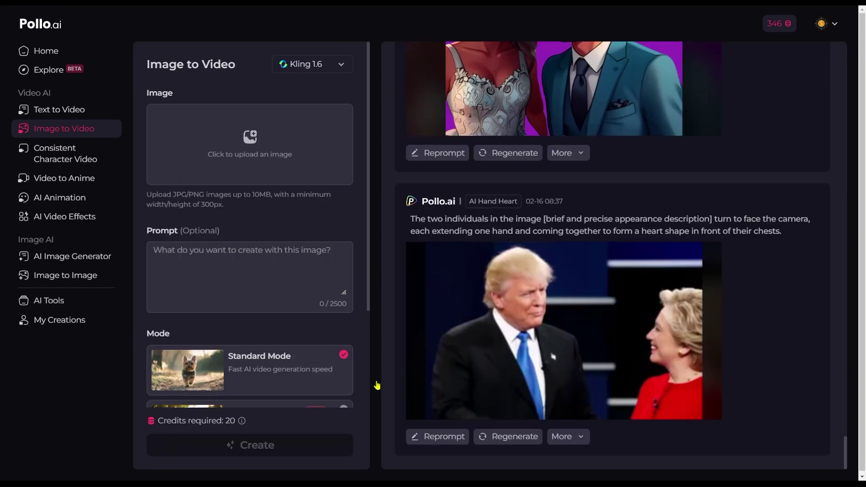
Check the video generation model list, then start adding sound to the hand heart video.
scroll(362, 388, "down", 6)
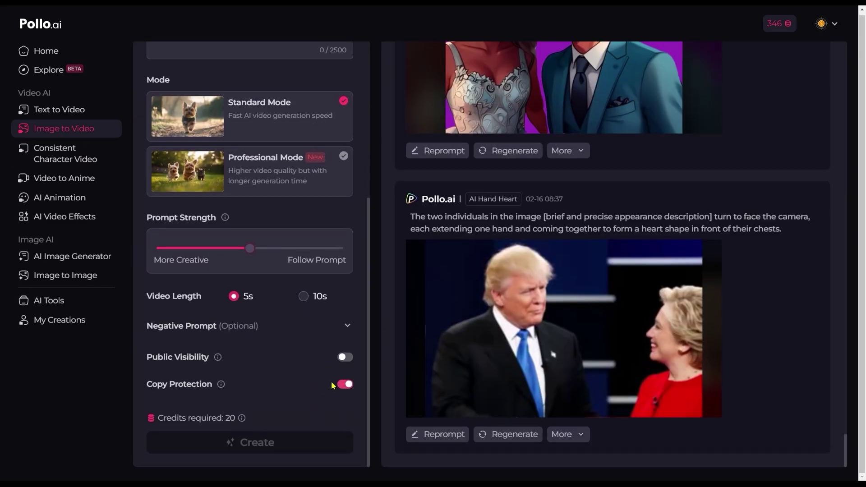
scroll(293, 375, "up", 6)
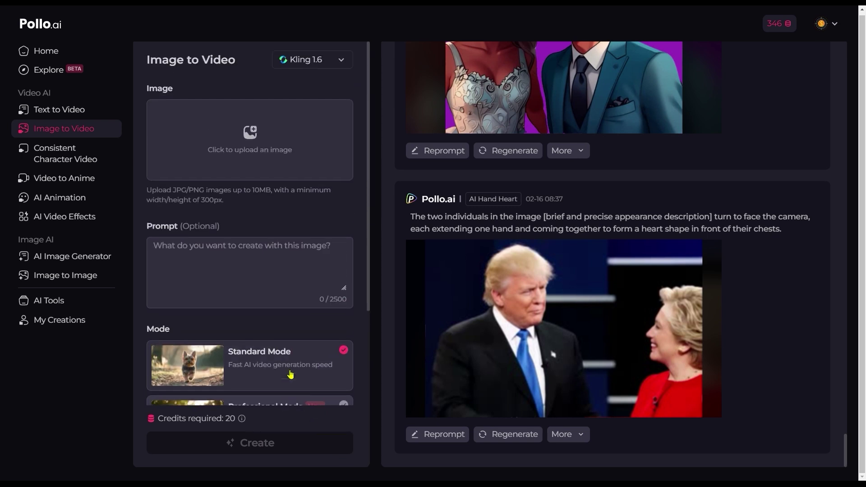
left_click(342, 62)
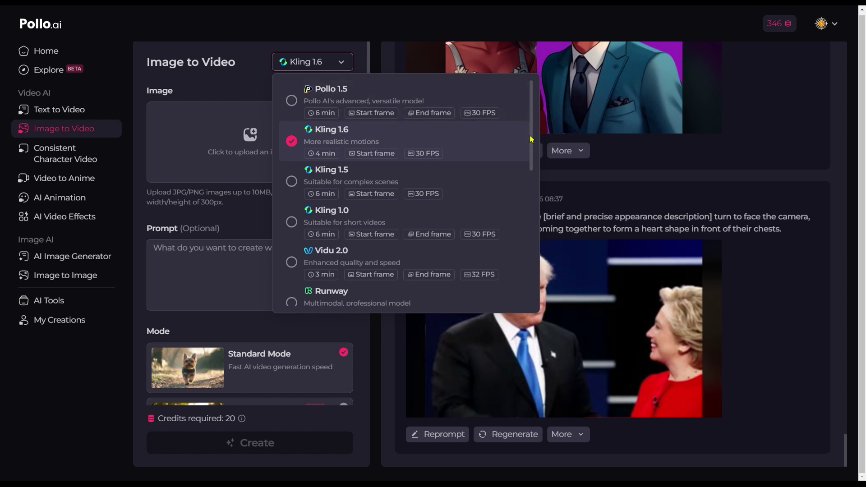
scroll(531, 135, "down", 2)
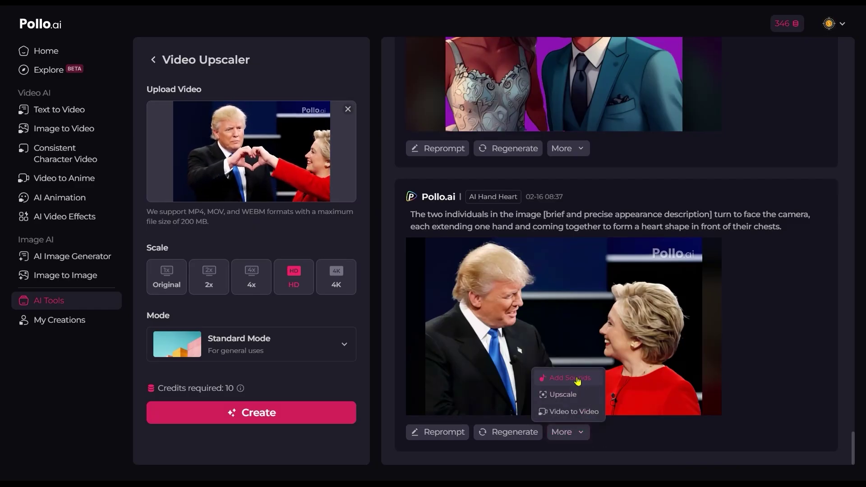
left_click(578, 382)
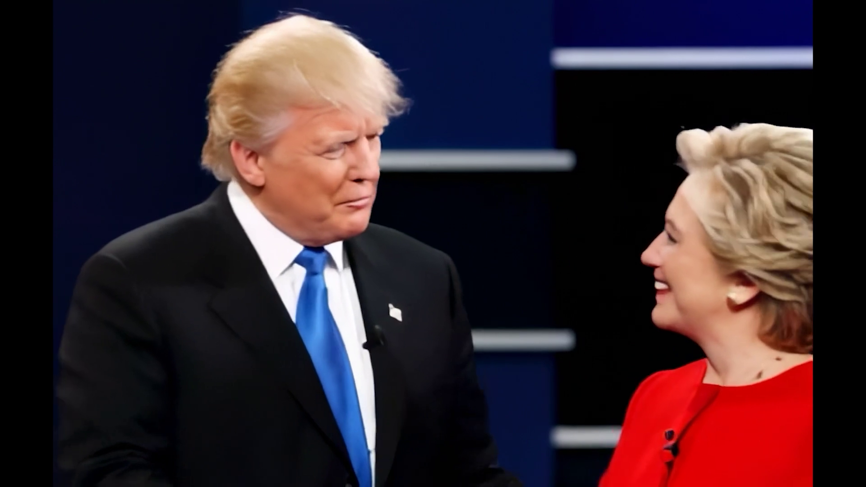